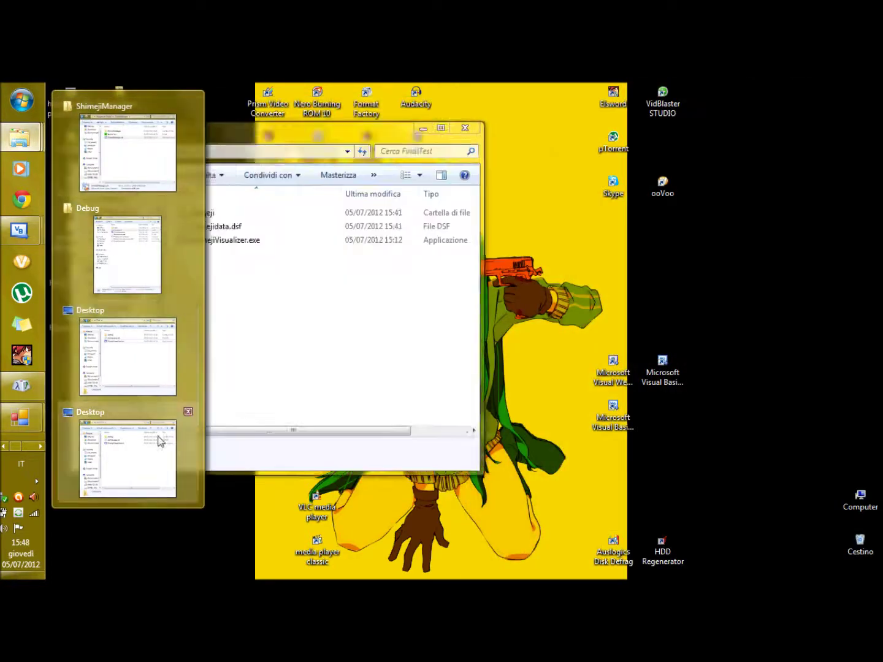
Step: Browse Explorer to MyShimejiBuilder\bin\Debug and launch MyShimejiBuilder.exe
click(127, 153)
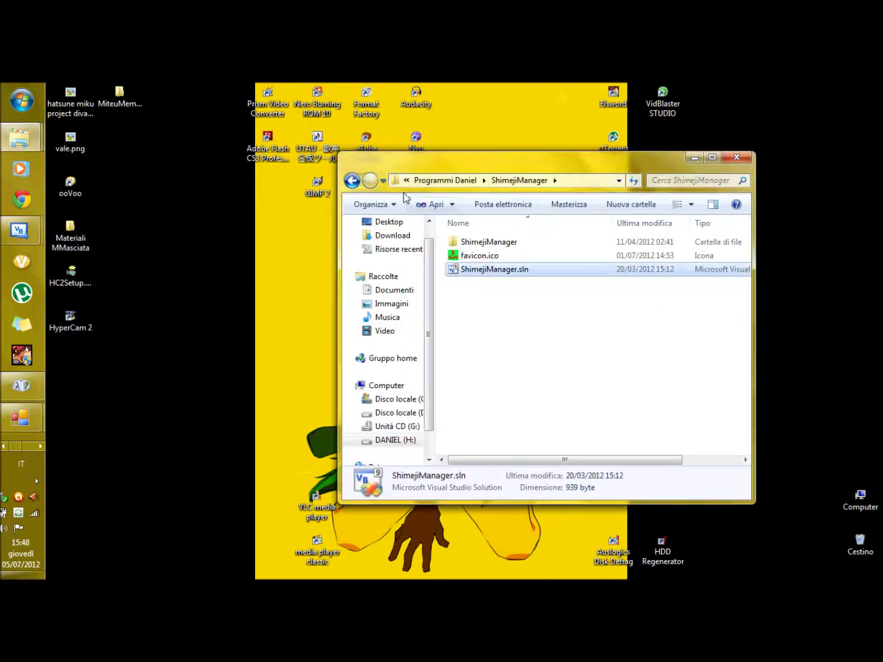
click(454, 181)
double_click(498, 243)
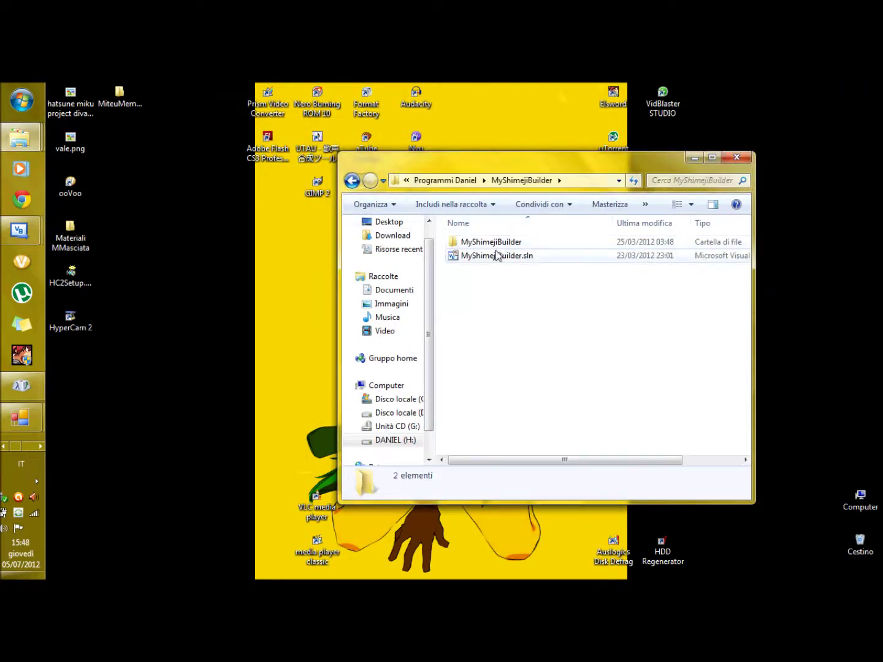
double_click(493, 240)
double_click(492, 241)
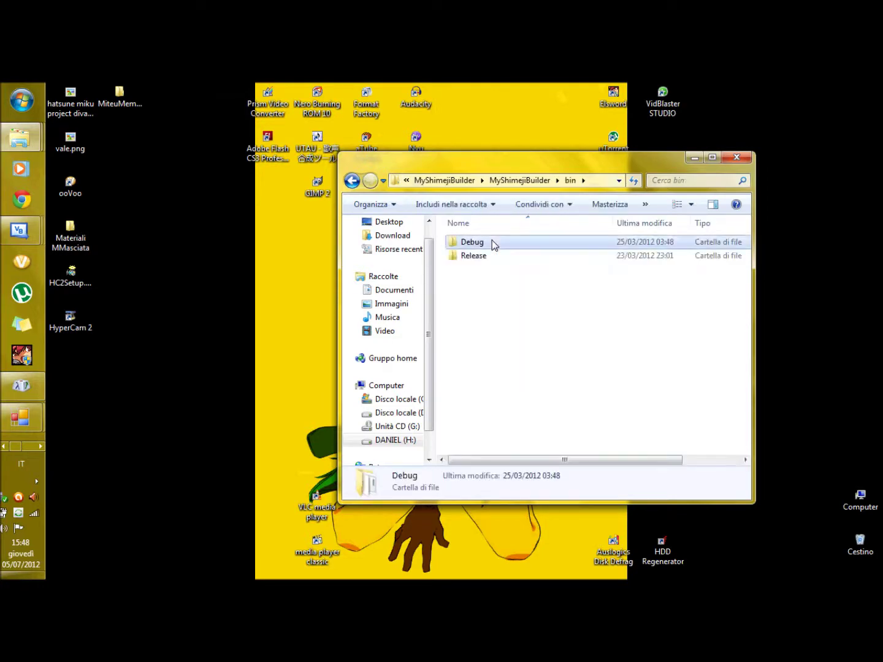
double_click(478, 241)
Step: Enter 'Test' as the pack name and Daniel as the creator's name
click(696, 157)
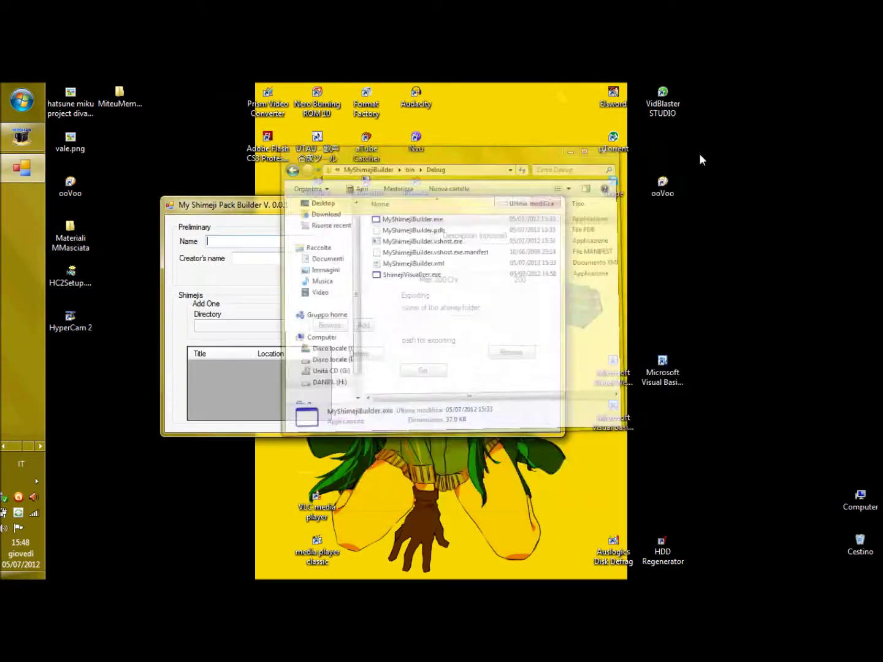
mouse_move(285, 207)
mouse_down()
mouse_move(341, 177)
mouse_move(341, 208)
mouse_up()
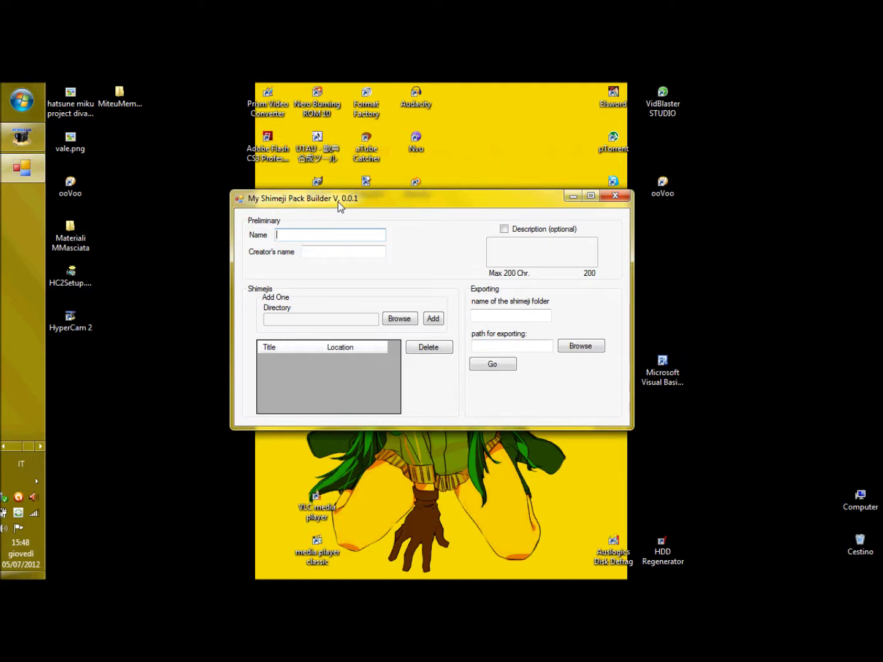
click(368, 253)
drag(339, 202, 358, 226)
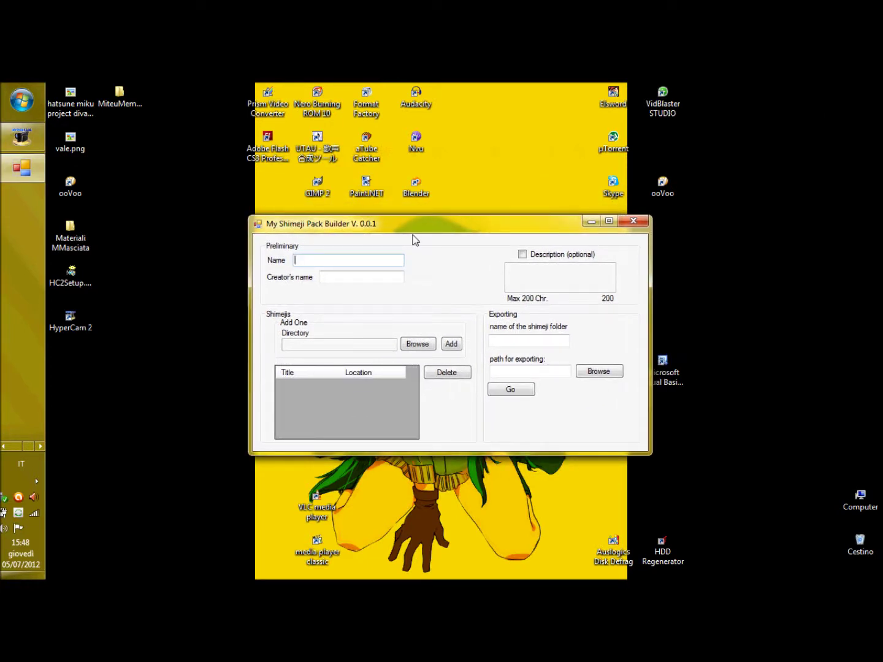
text(Test)
key(Tab)
text(Daniel)
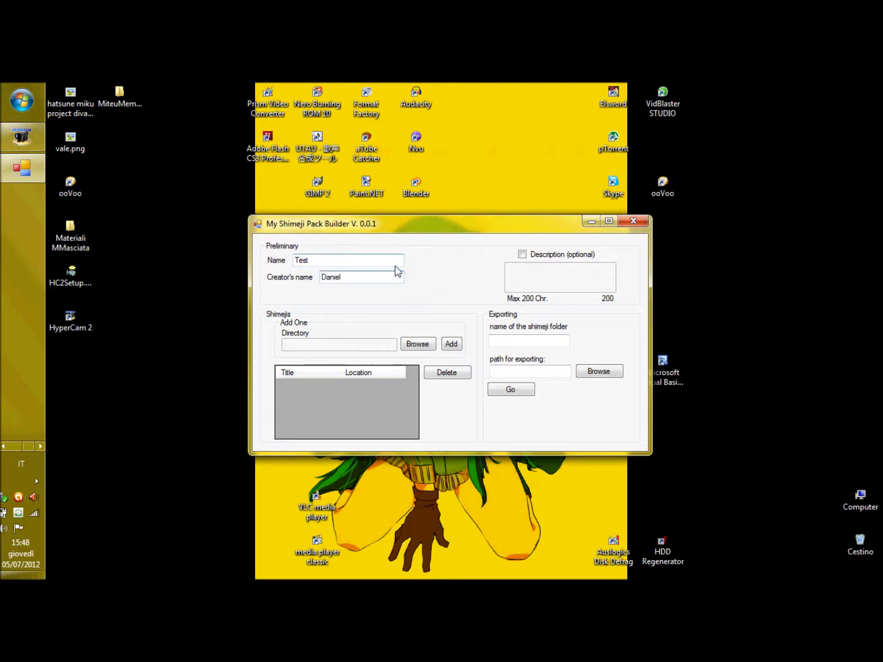
Step: Enable the optional description and fill in 'This is a description.'
click(521, 254)
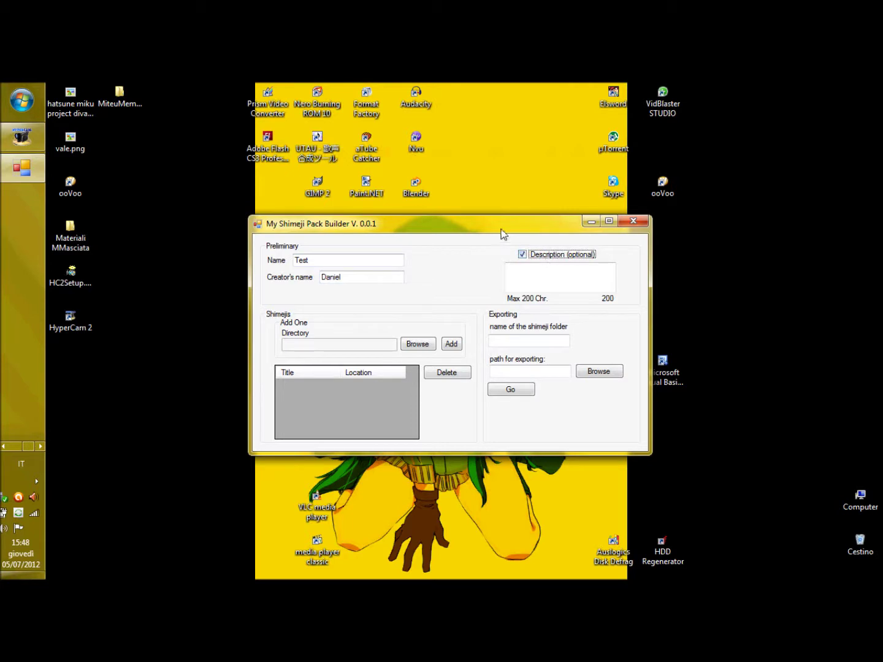
drag(502, 233, 471, 211)
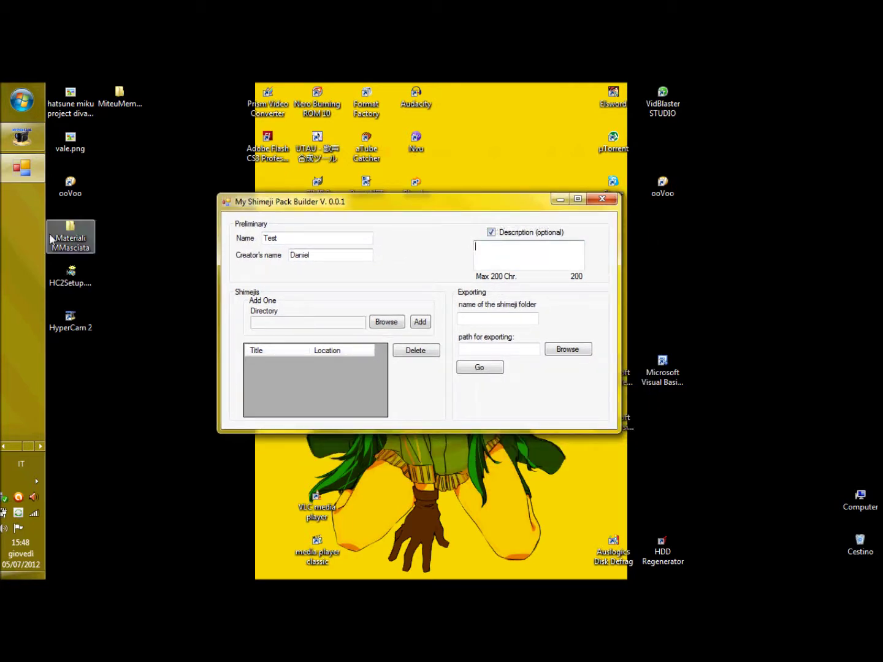
click(502, 236)
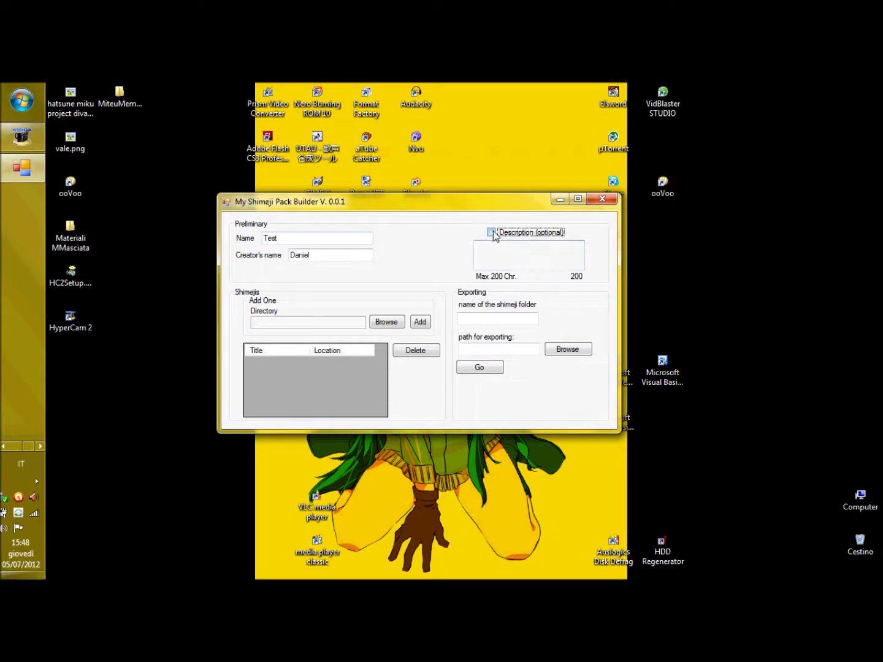
click(492, 233)
text(This is a description.)
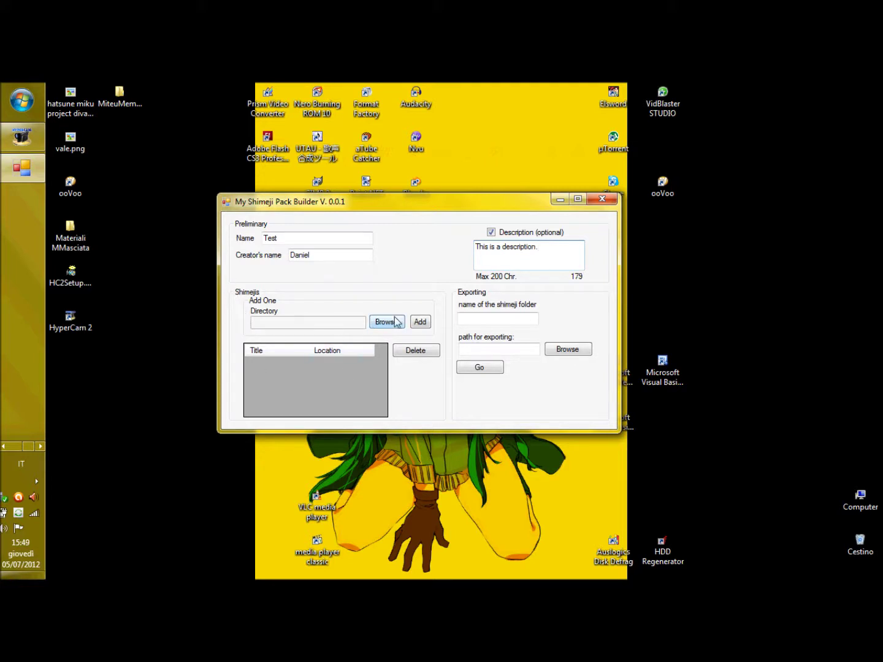
Step: Set the shimeji directory to D:\shimeji\Ika
click(386, 323)
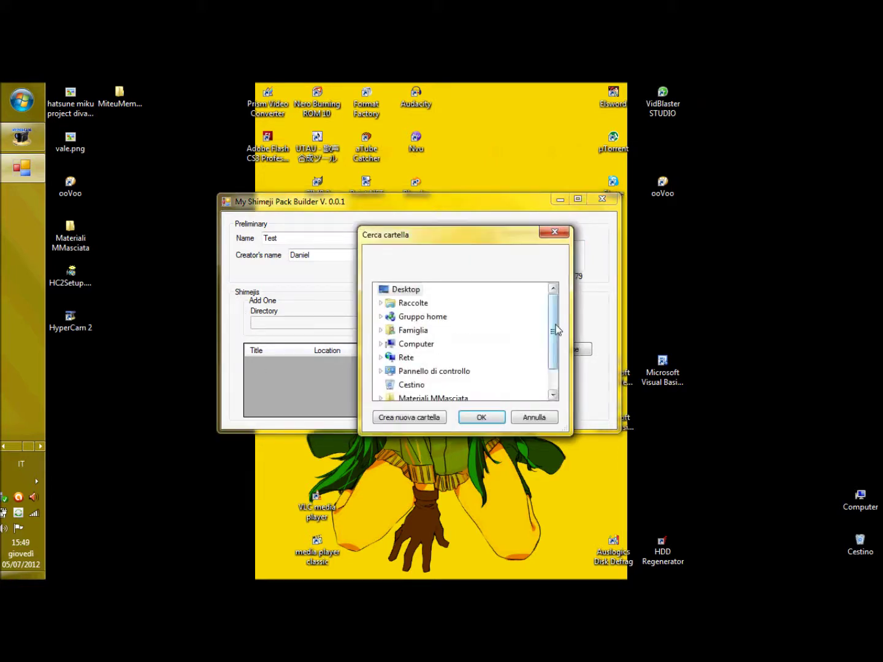
scroll(554, 329, down, 1)
click(412, 318)
scroll(558, 346, down, 2)
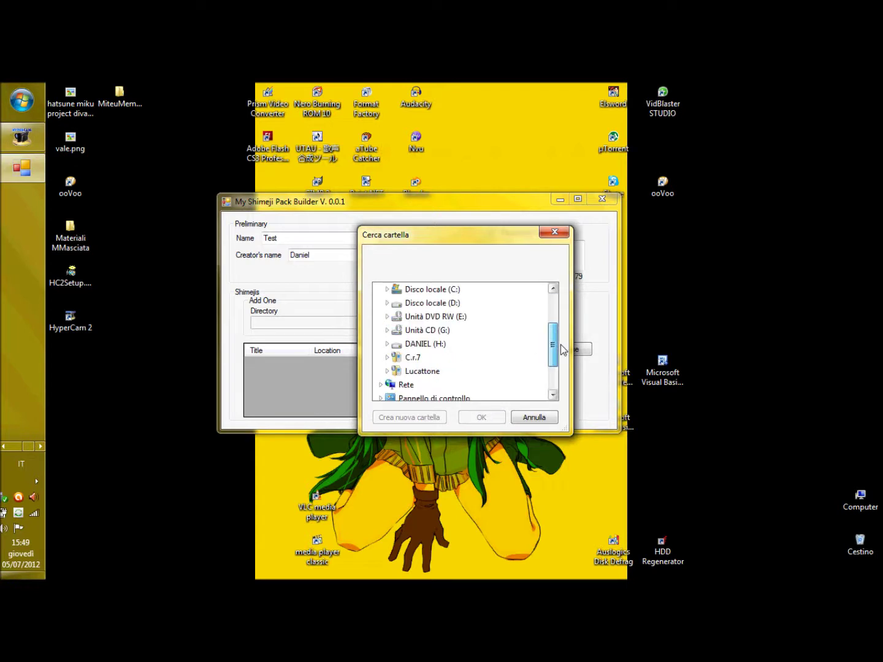
scroll(557, 347, up, 1)
double_click(415, 321)
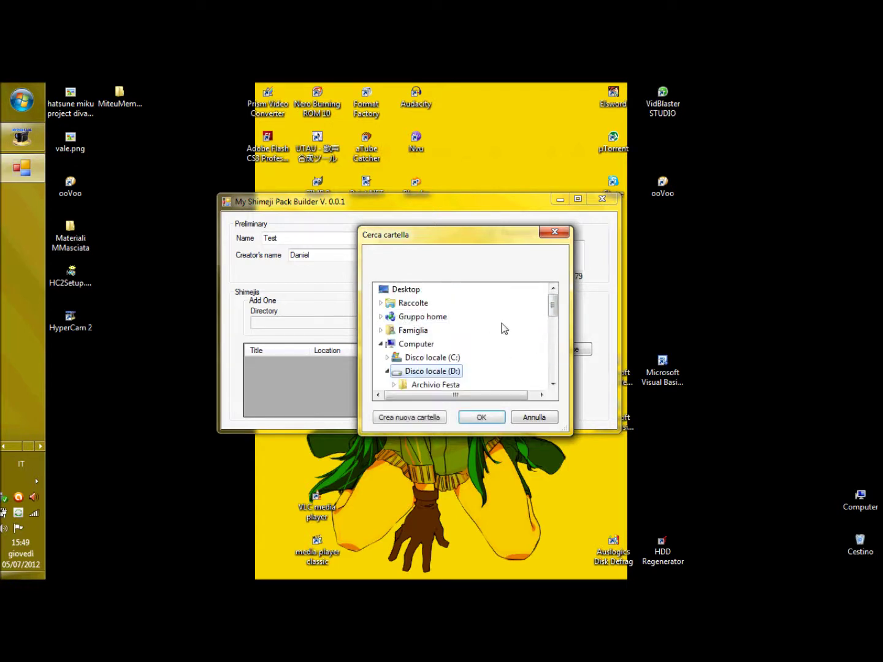
scroll(420, 359, down, 2)
scroll(419, 339, down, 1)
double_click(421, 331)
scroll(429, 334, up, 1)
scroll(429, 334, down, 2)
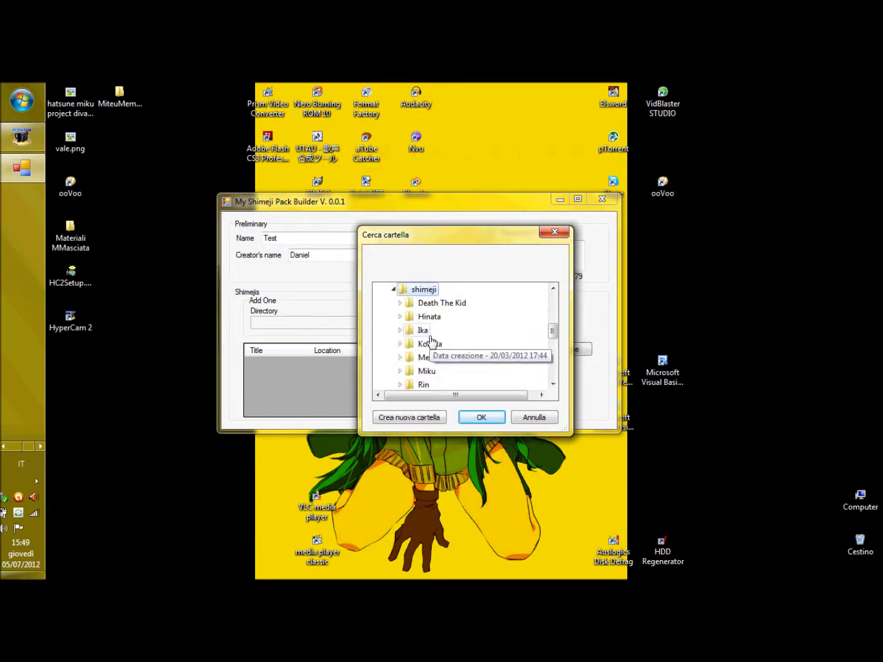
double_click(428, 339)
click(481, 416)
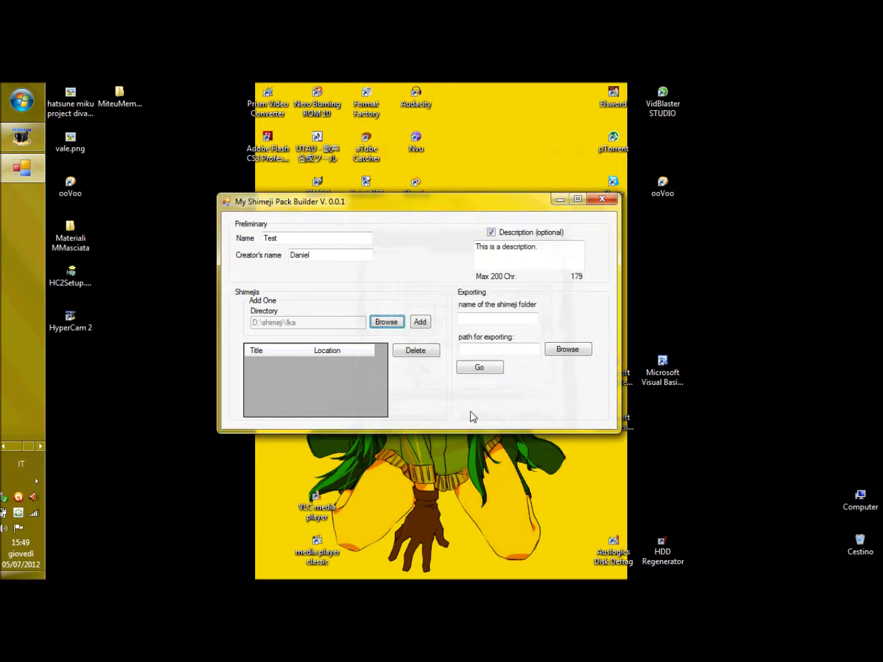
Step: Add Ika to the pack's shimeji list and select its row
click(420, 323)
click(319, 370)
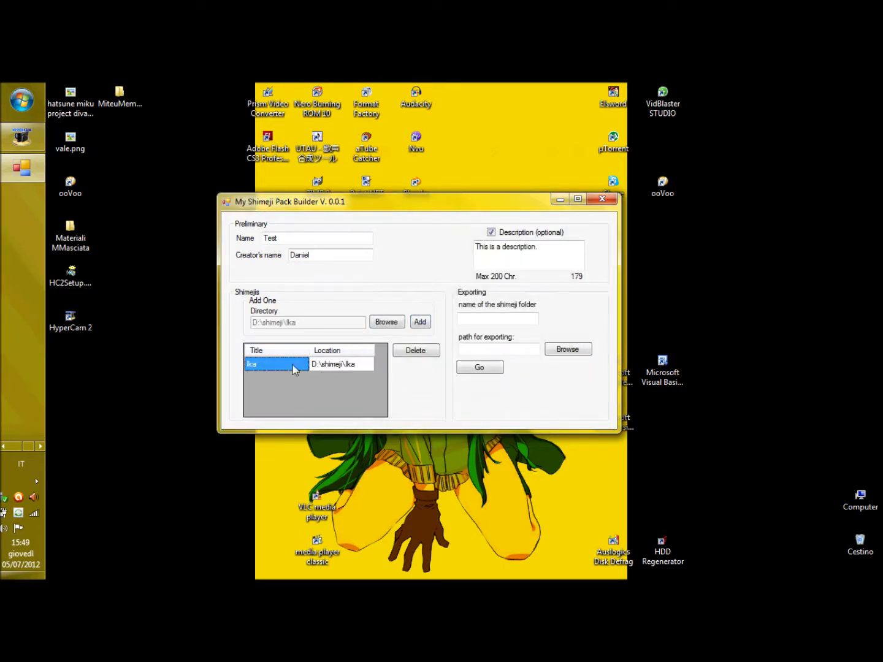
click(311, 368)
click(283, 367)
click(510, 319)
text(Test)
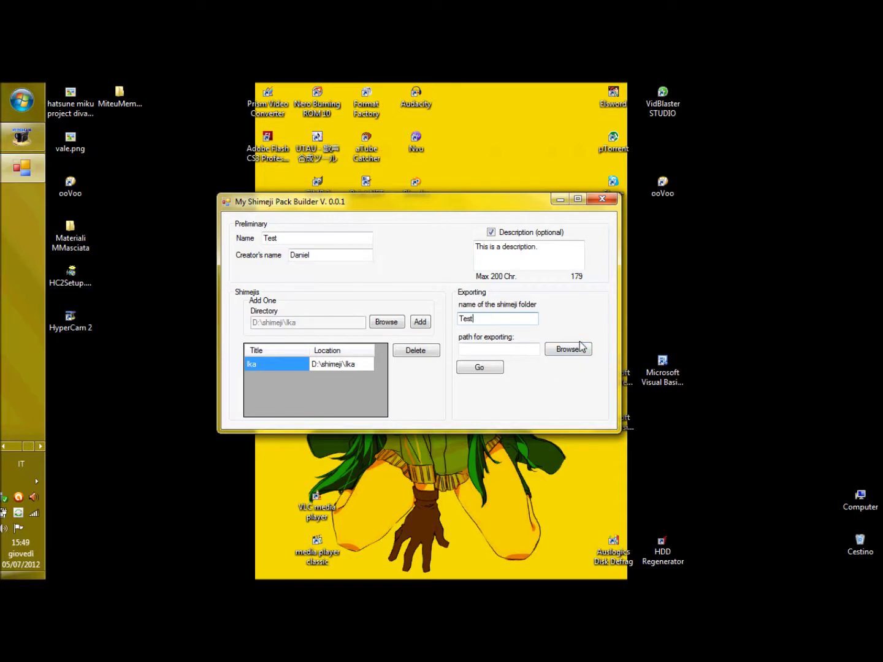
Step: Export the Test pack to the Desktop and acknowledge 'Creation completed'
click(581, 347)
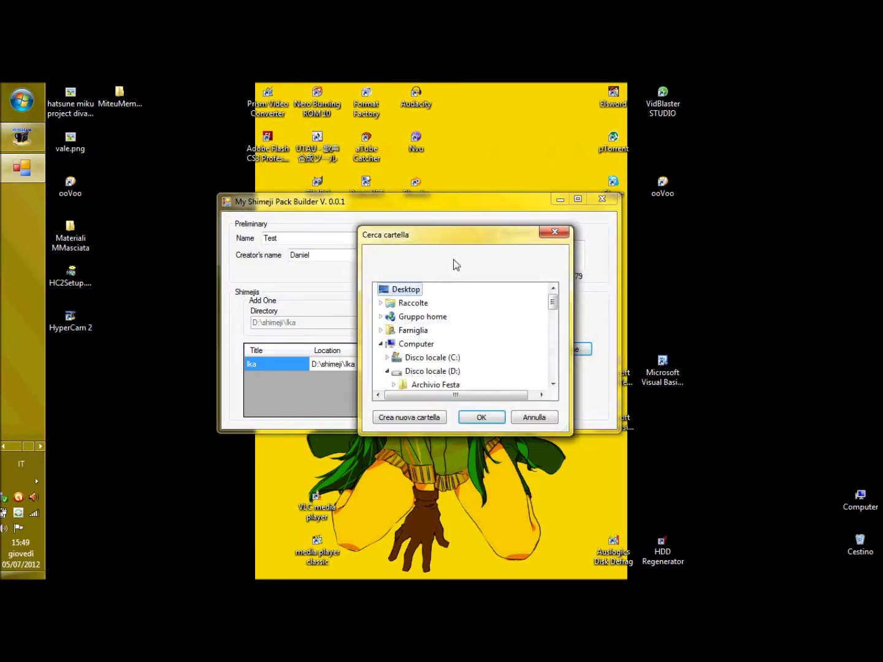
drag(438, 238, 541, 198)
click(584, 379)
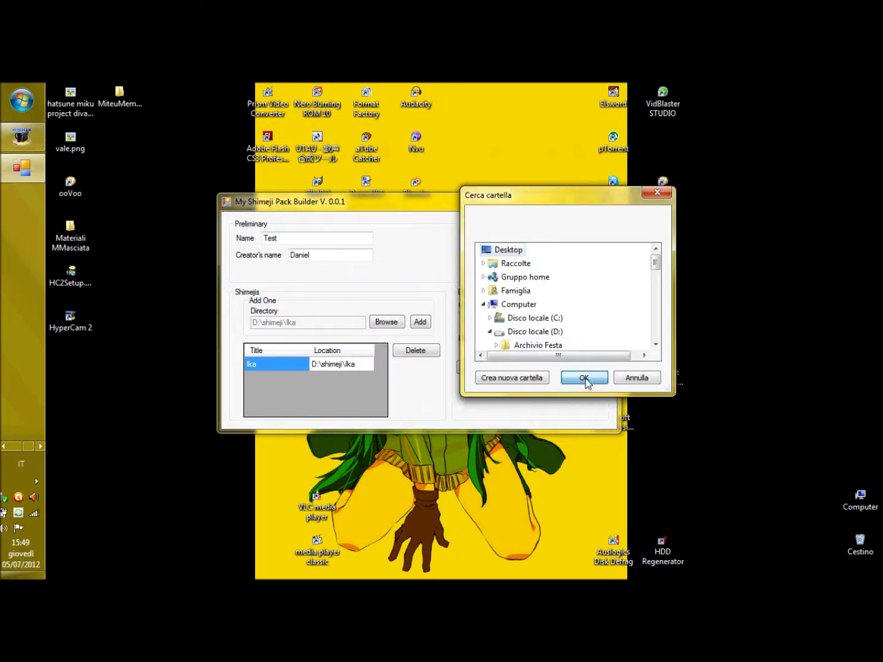
click(472, 367)
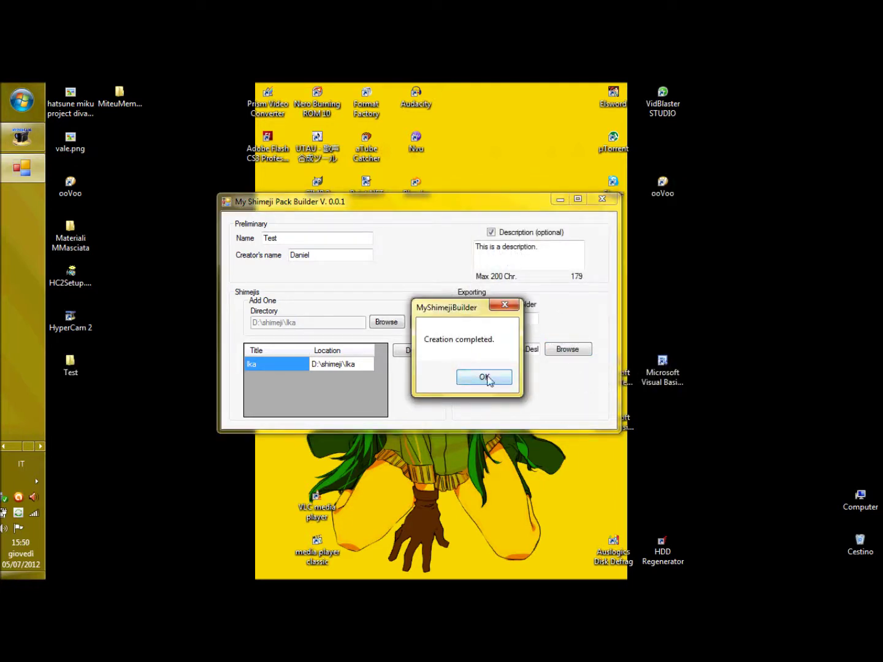
click(485, 377)
Step: Open the Desktop Test folder and inspect its shimeji\Ika contents
double_click(69, 368)
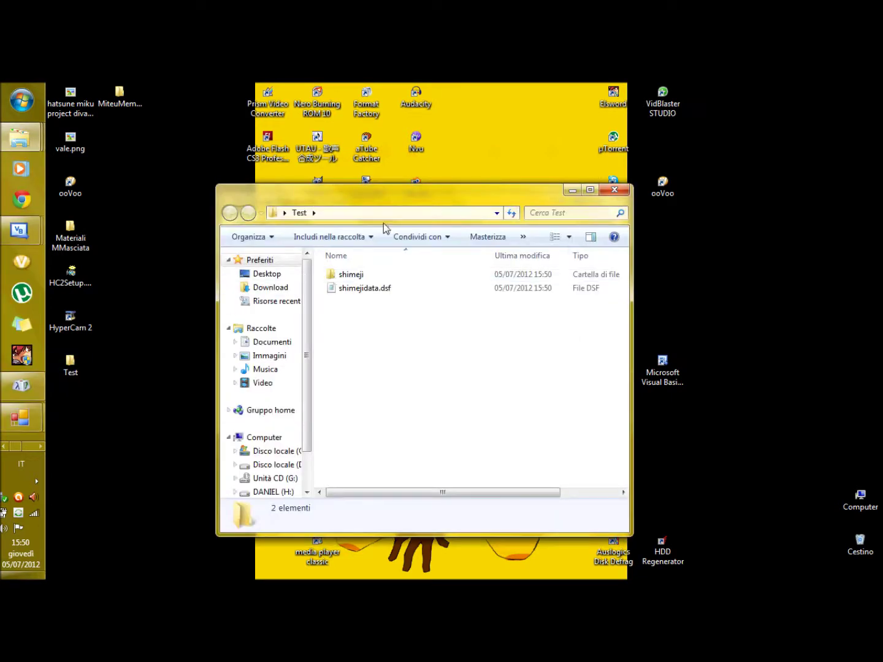
drag(402, 185, 405, 141)
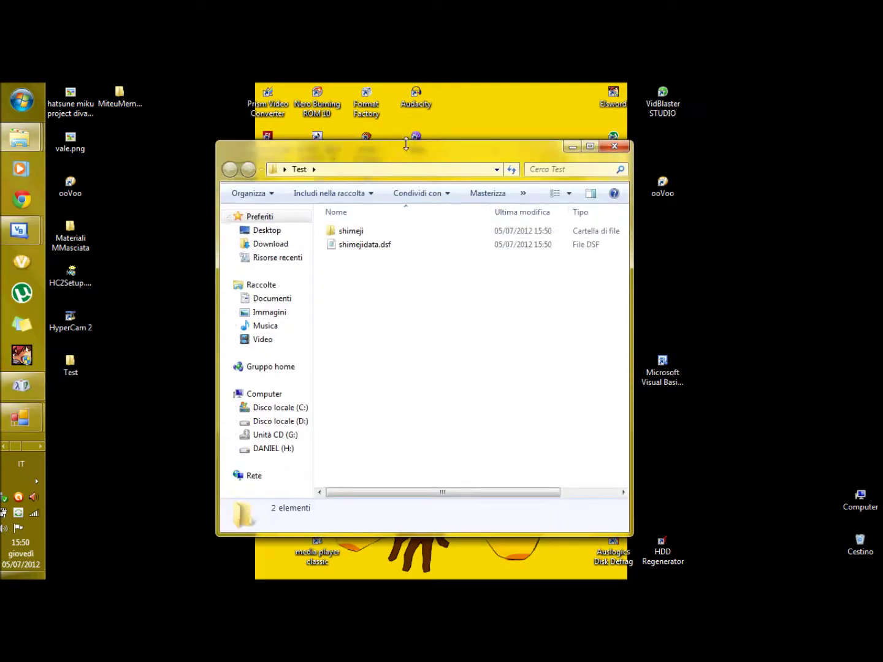
double_click(357, 237)
double_click(350, 230)
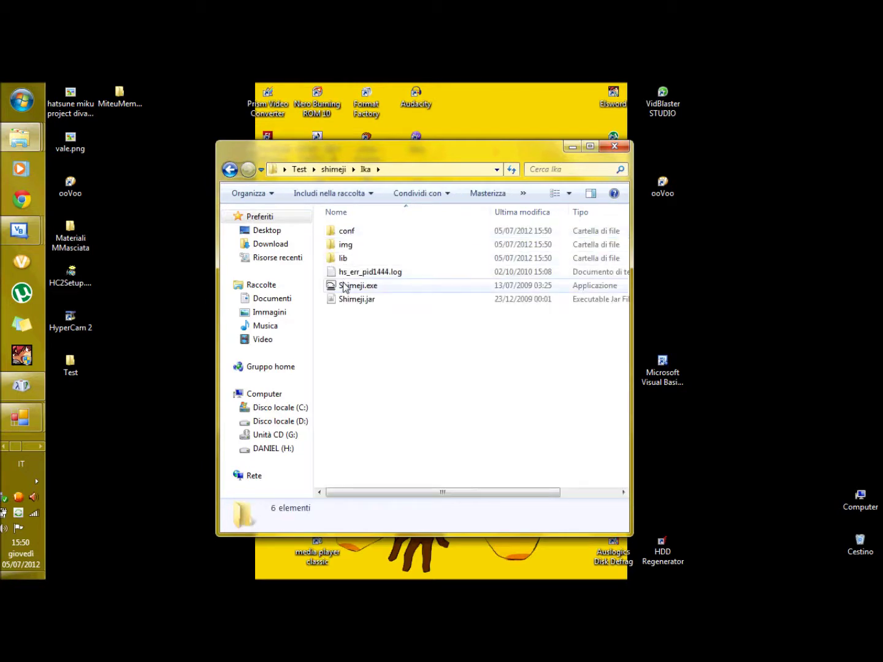
click(230, 169)
click(360, 245)
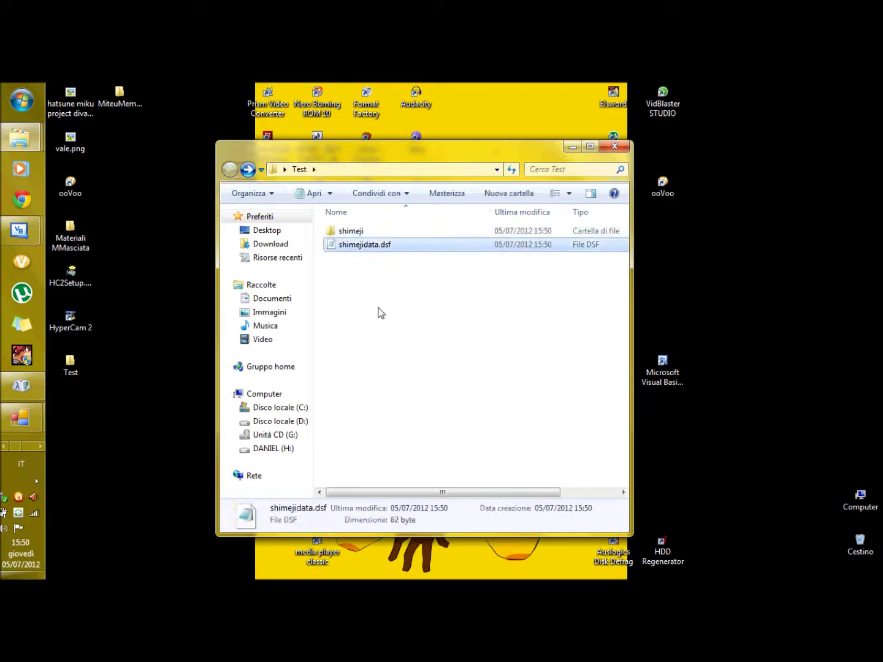
click(379, 313)
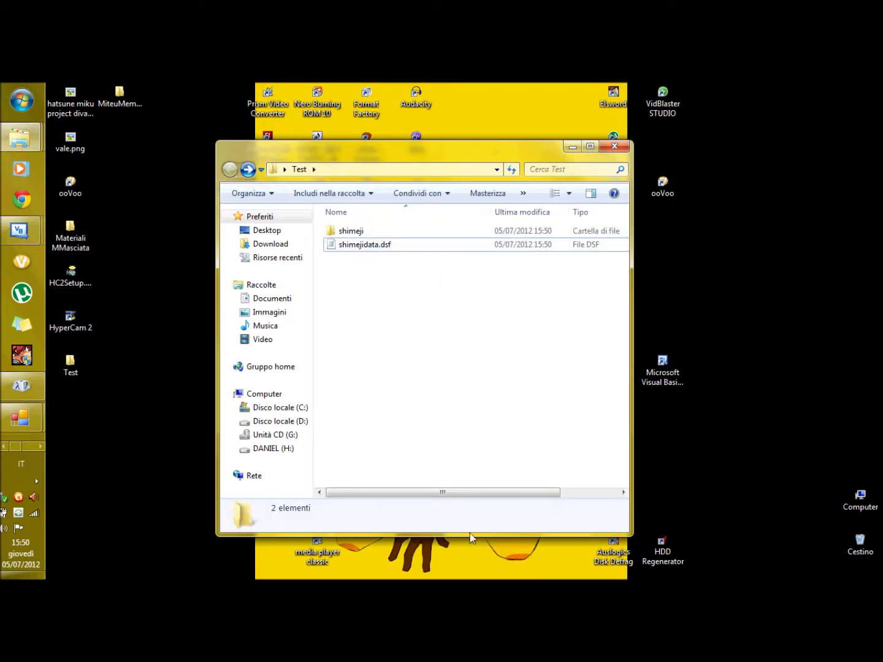
drag(472, 535, 437, 453)
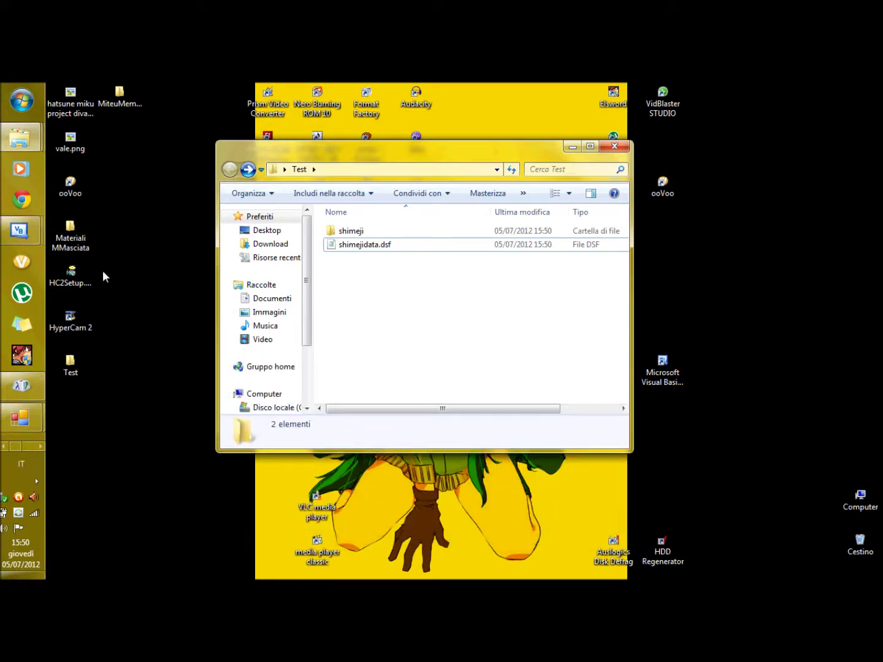
drag(394, 152, 436, 142)
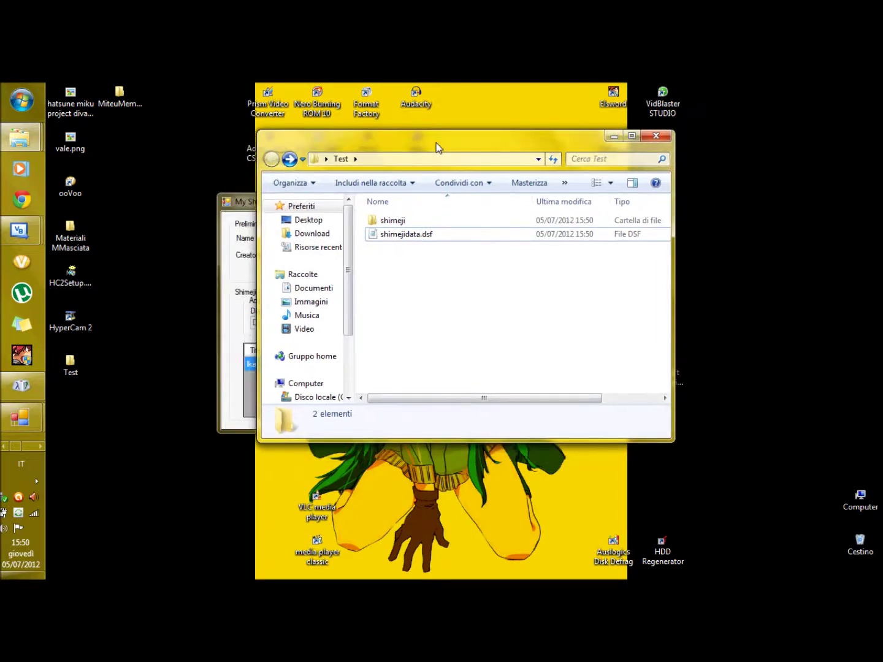
Step: Copy ShimejiVisualizer.exe from the Debug folder into the Test folder
click(19, 129)
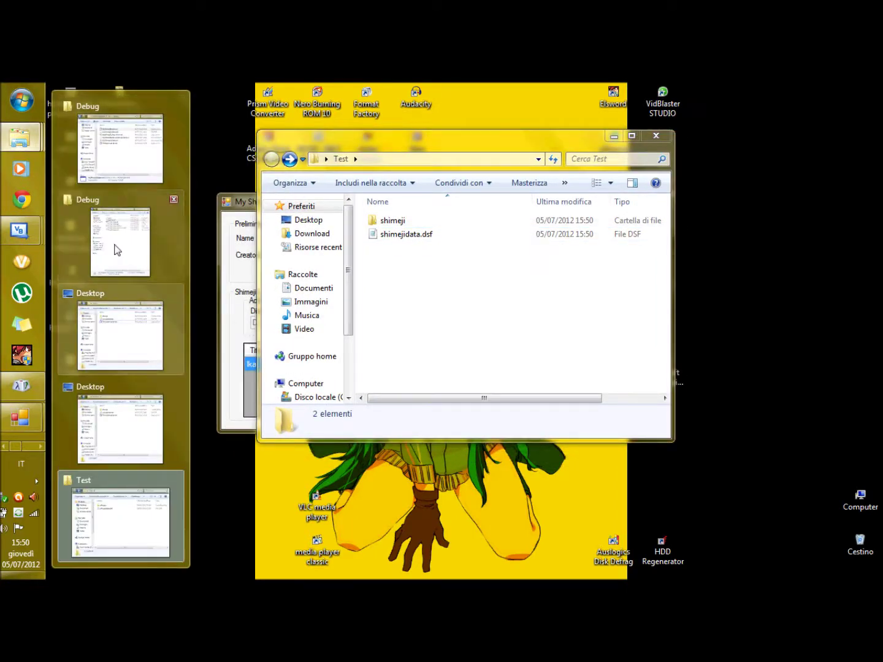
click(117, 250)
drag(613, 202, 405, 309)
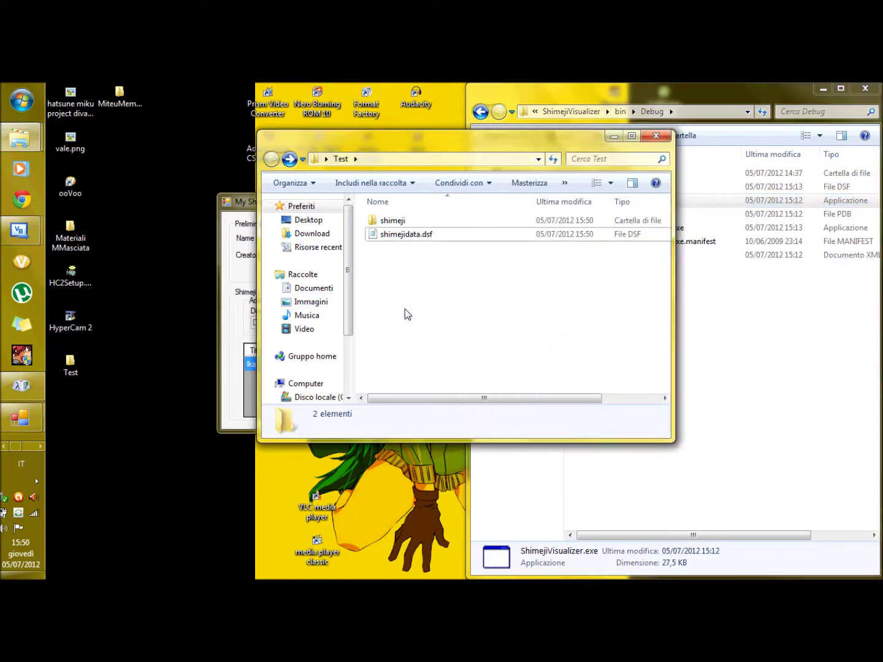
click(583, 293)
click(833, 88)
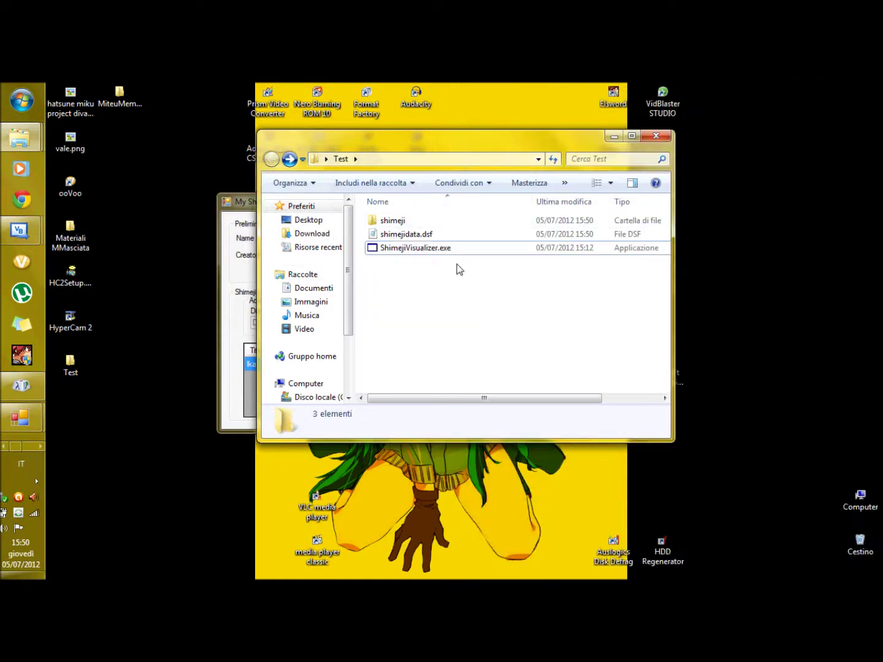
click(428, 251)
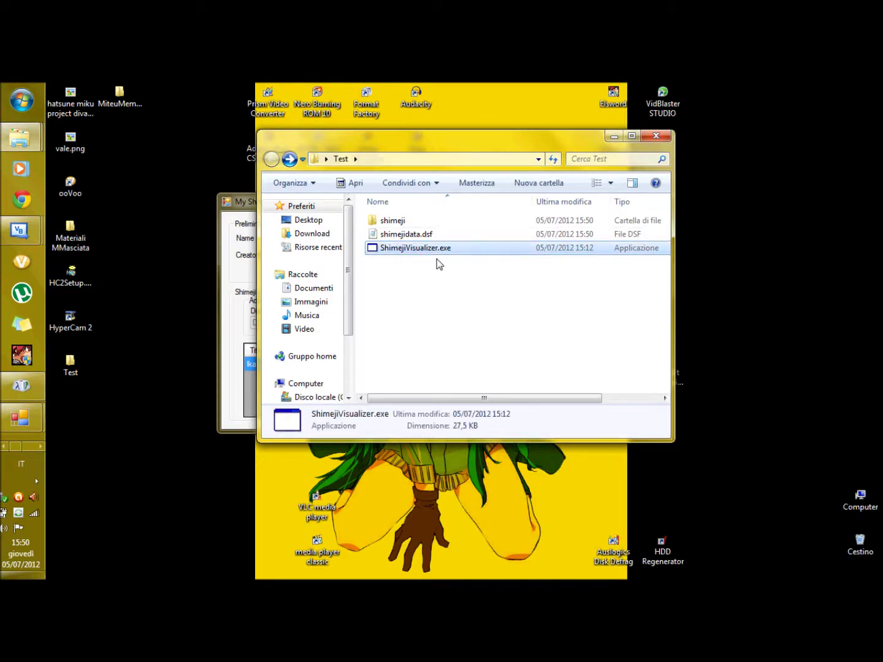
drag(450, 150, 449, 223)
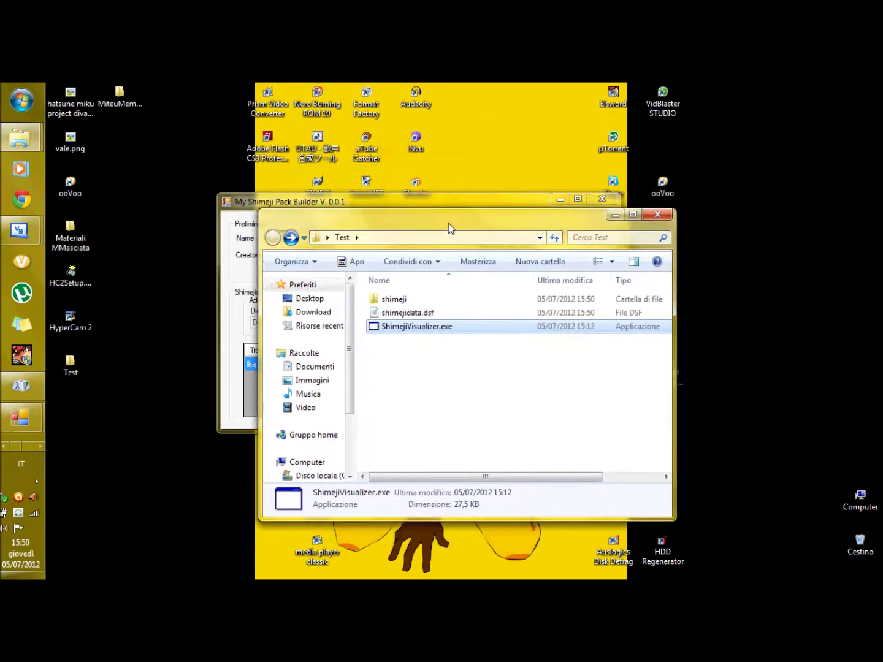
click(448, 378)
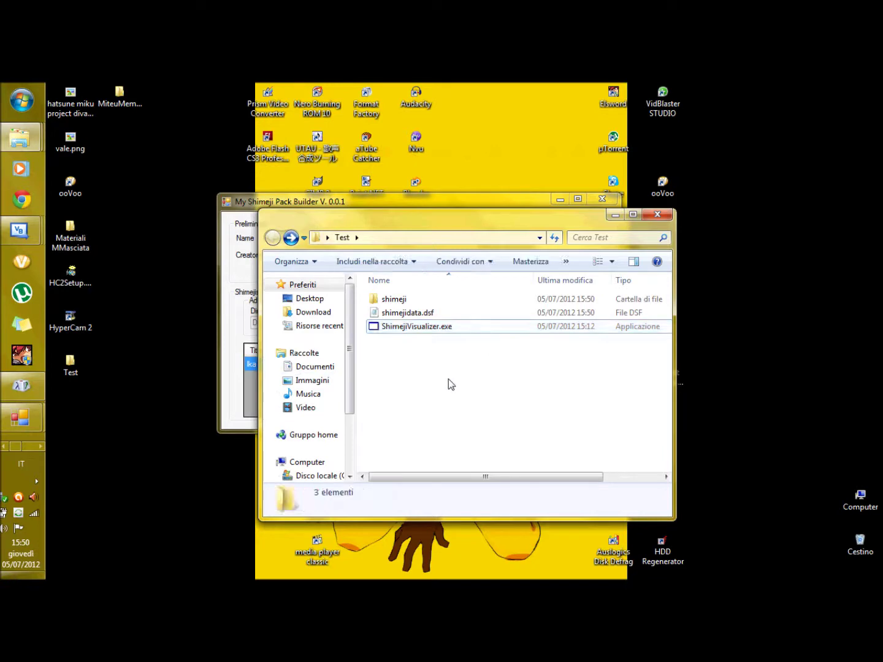
Step: Launch ShimejiVisualizer.exe and select Ika to show its preview at shimeji\Ika
double_click(384, 330)
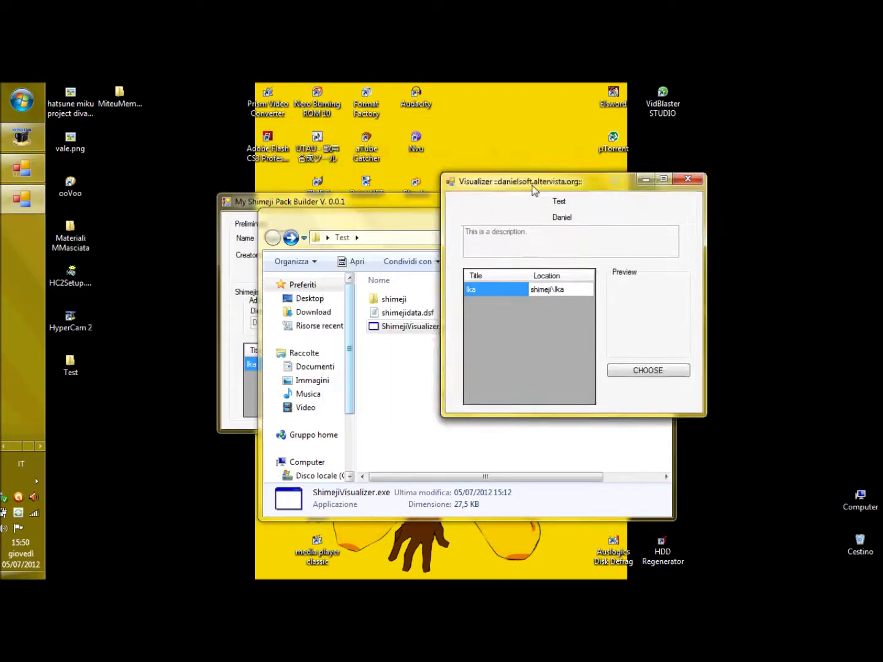
drag(172, 136, 658, 199)
drag(431, 218, 306, 159)
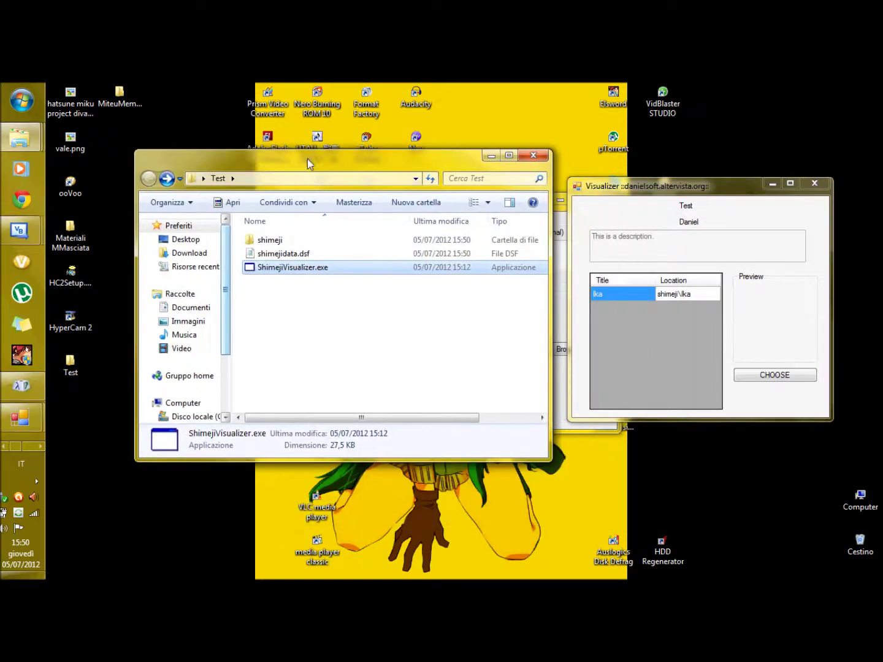
click(280, 254)
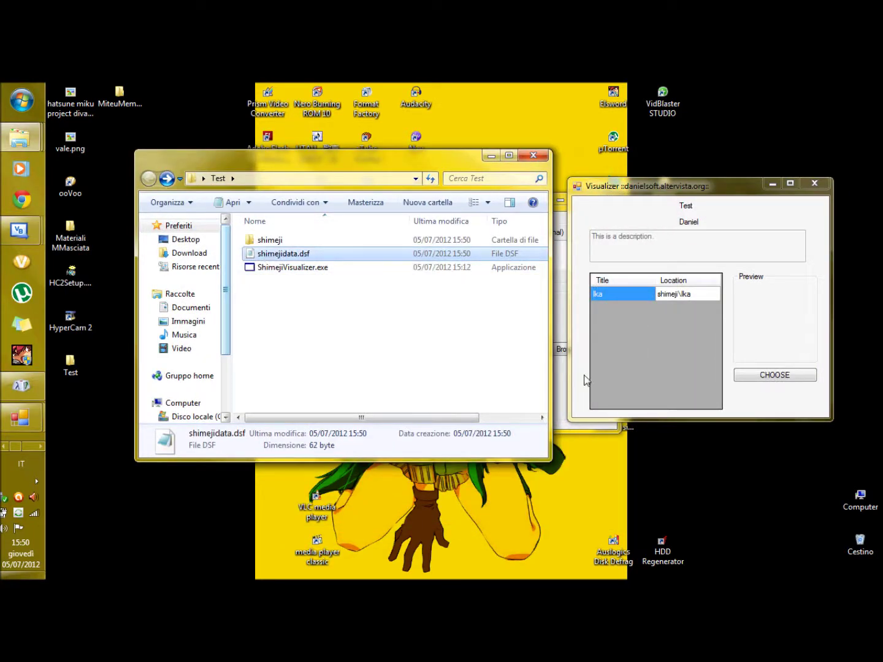
click(661, 300)
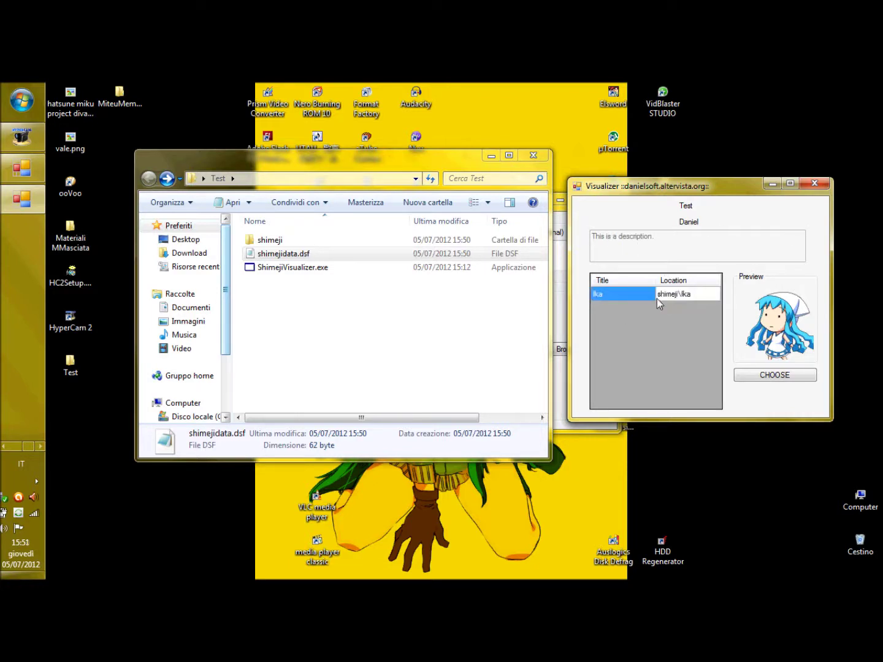
key(Tab)
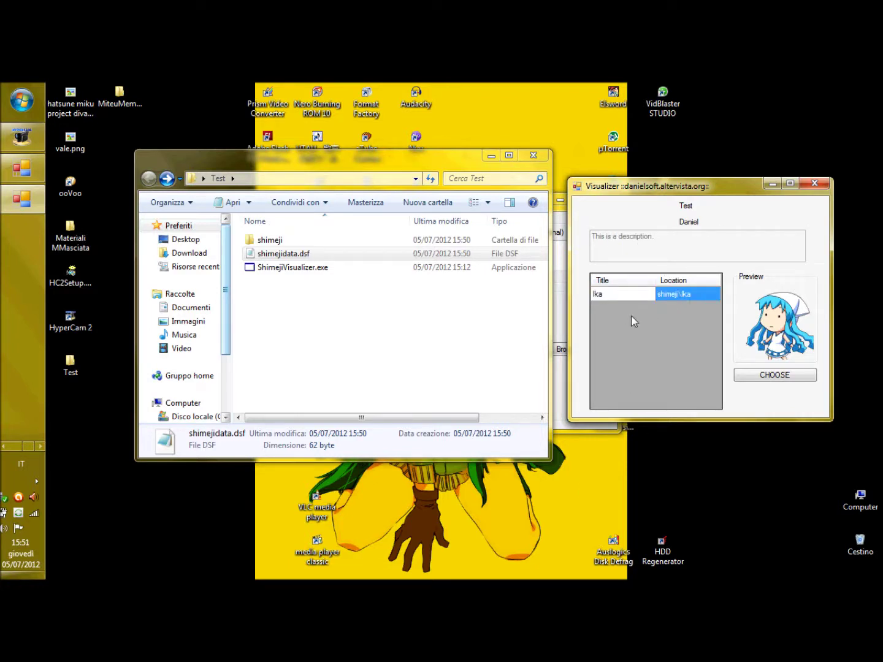
click(635, 296)
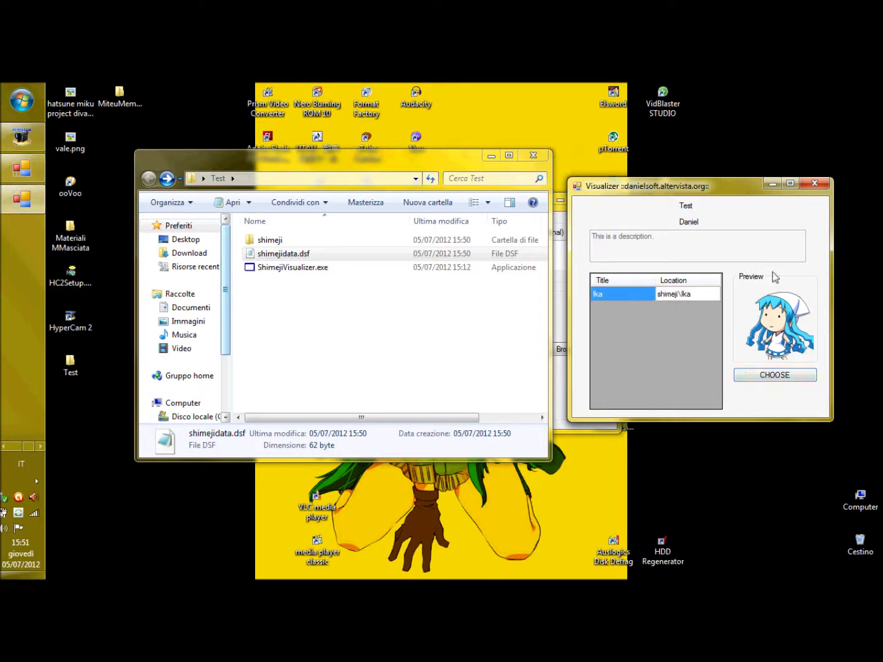